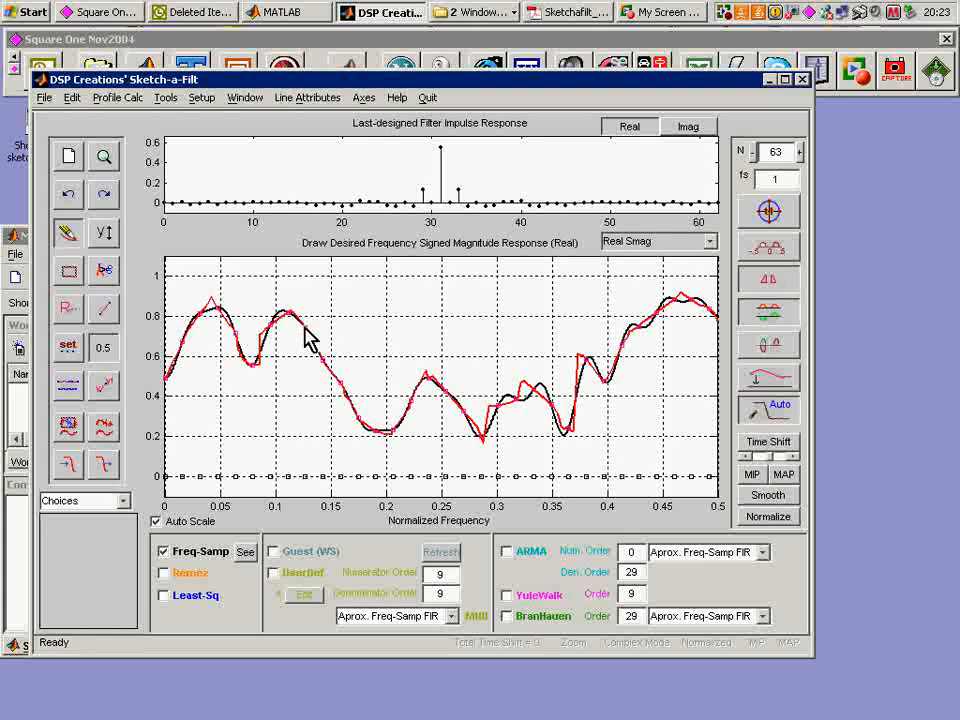
# Redraw the desired response with a sharp peak near normalized frequency 0.14 and inspect the Least-Sq design in its own analysis window
pyautogui.moveTo(290, 312); pyautogui.dragTo(321, 289)
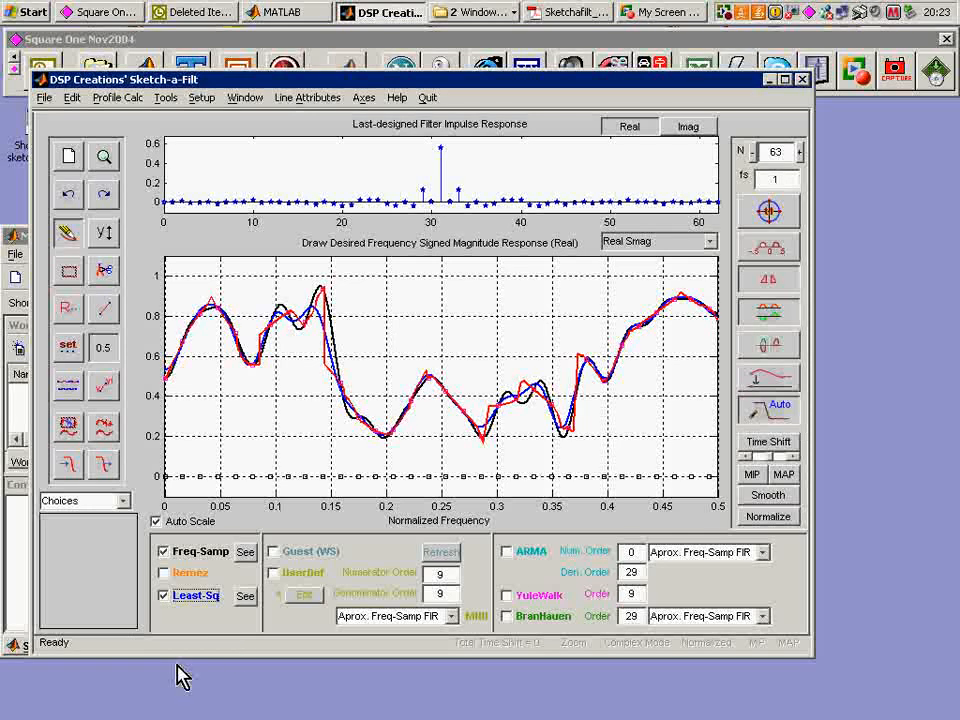
pyautogui.click(246, 597)
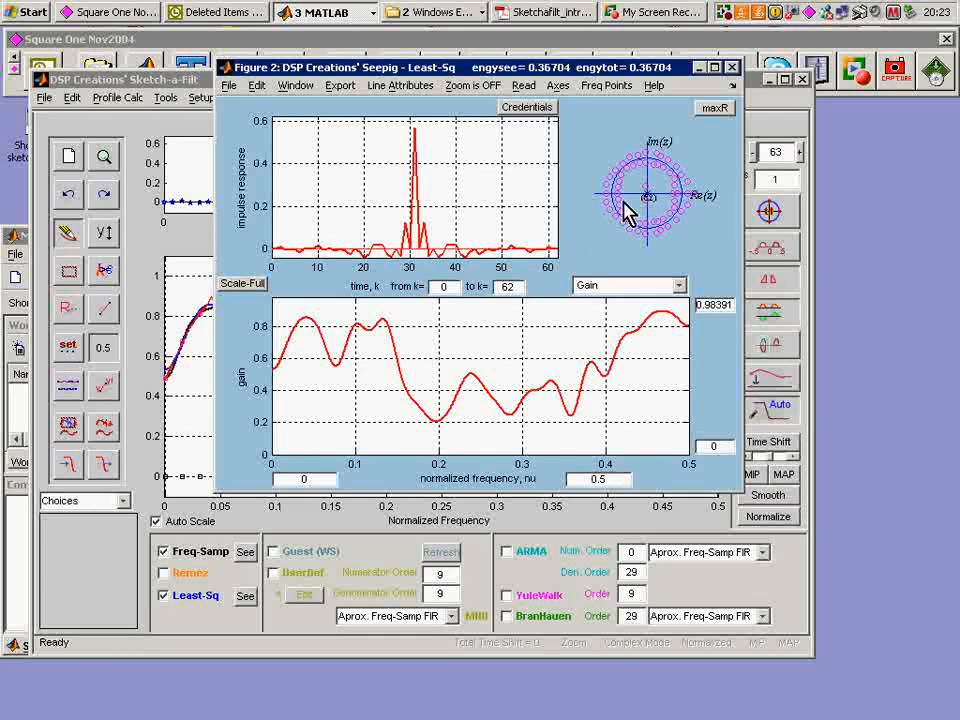
pyautogui.click(733, 68)
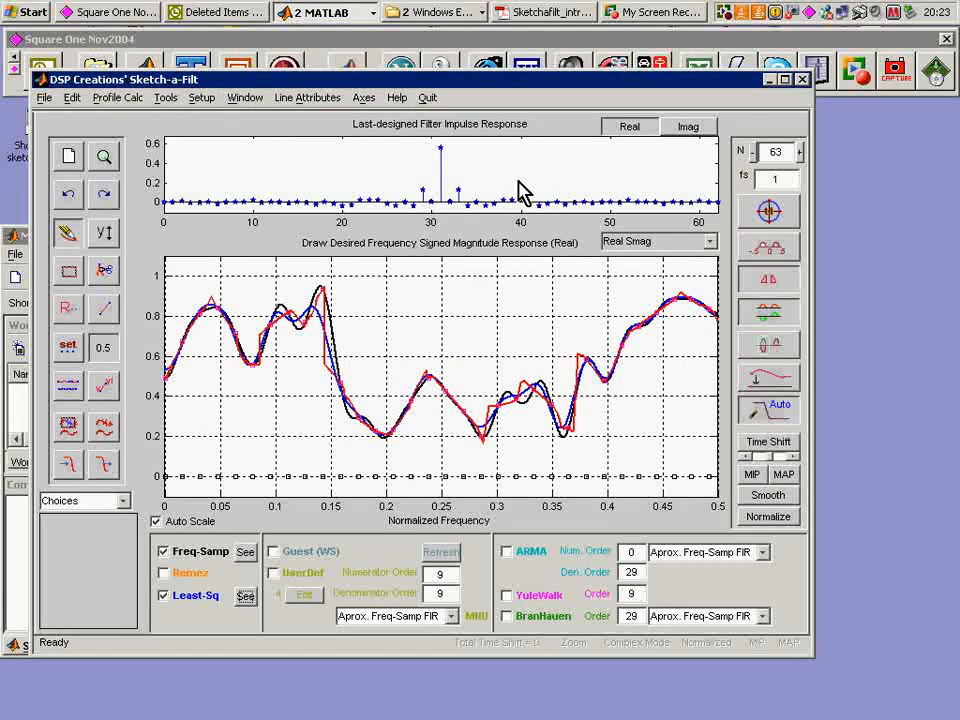
# Add the ARMA and YuleWalk designs and display the frequency responses as abs Gain (Linear)
pyautogui.click(507, 552)
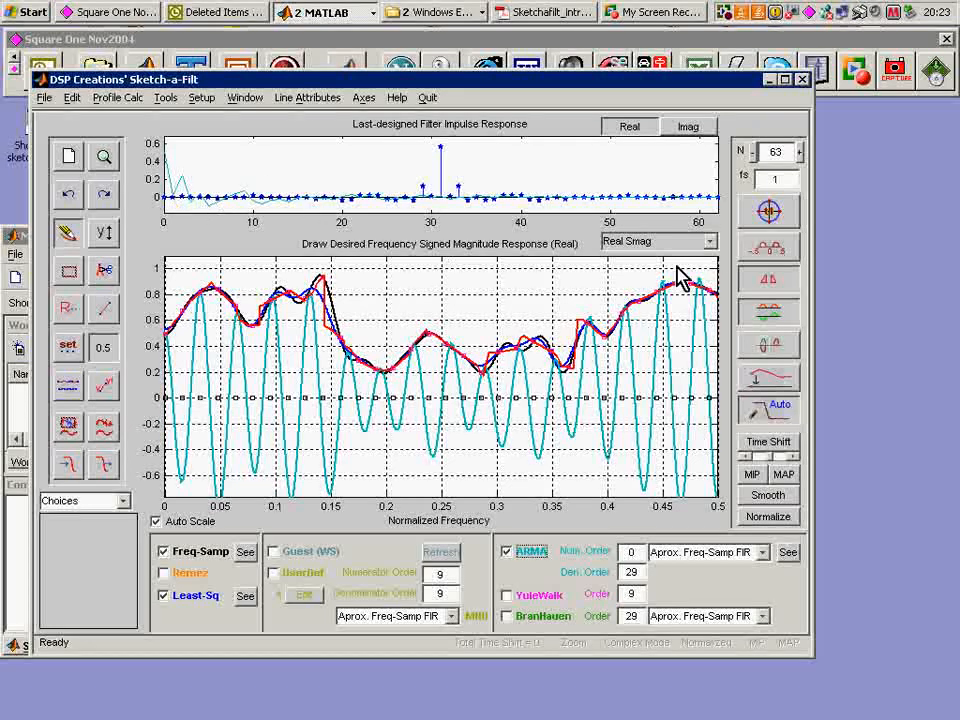
pyautogui.click(710, 243)
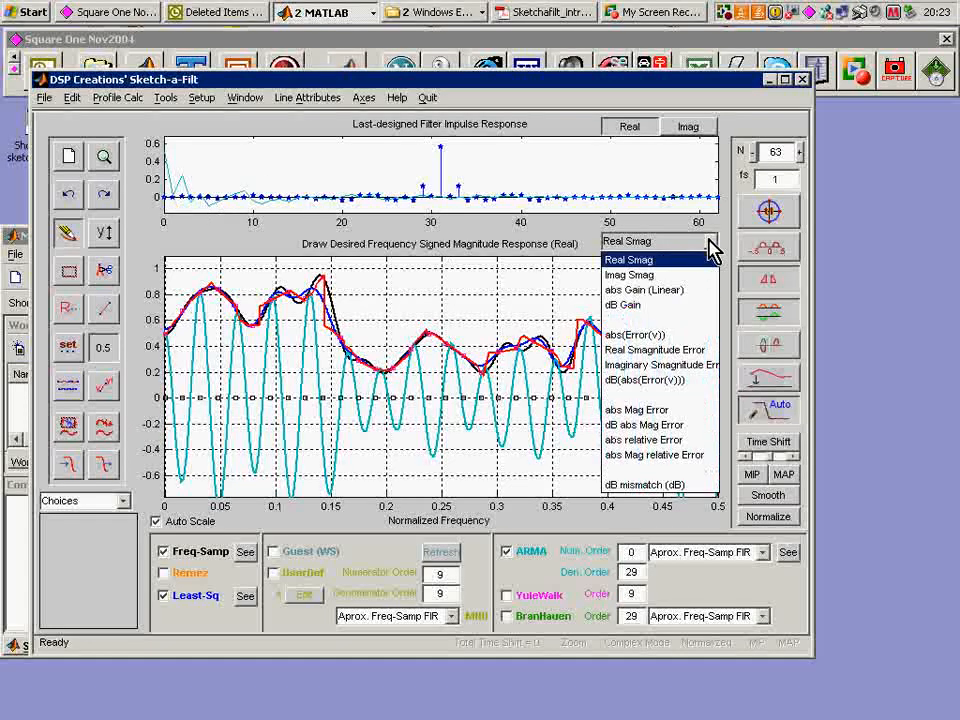
pyautogui.click(693, 290)
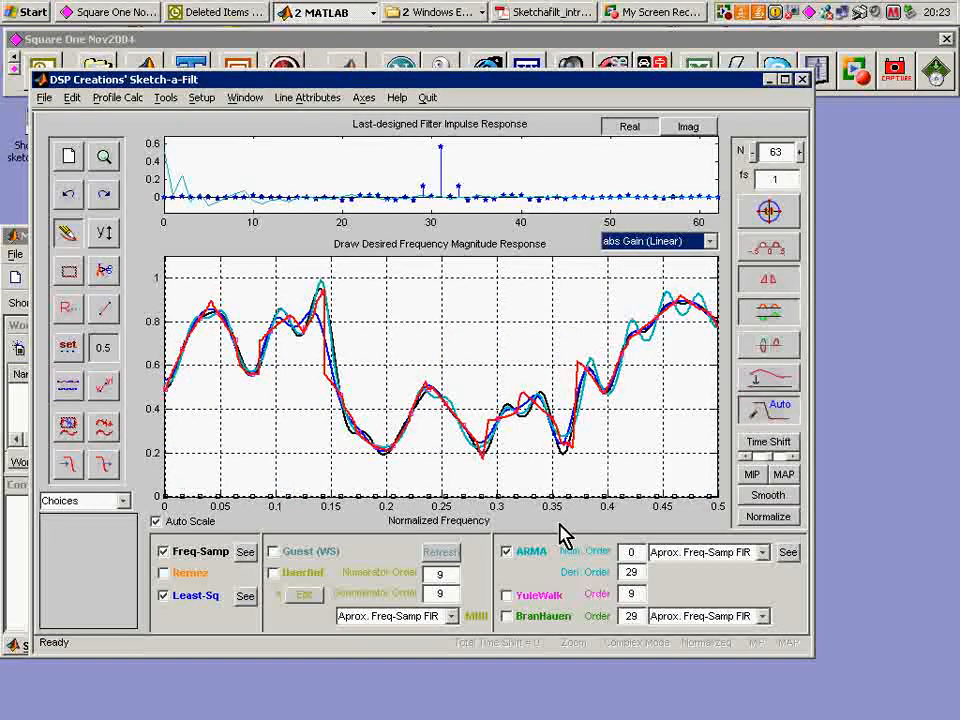
pyautogui.click(507, 596)
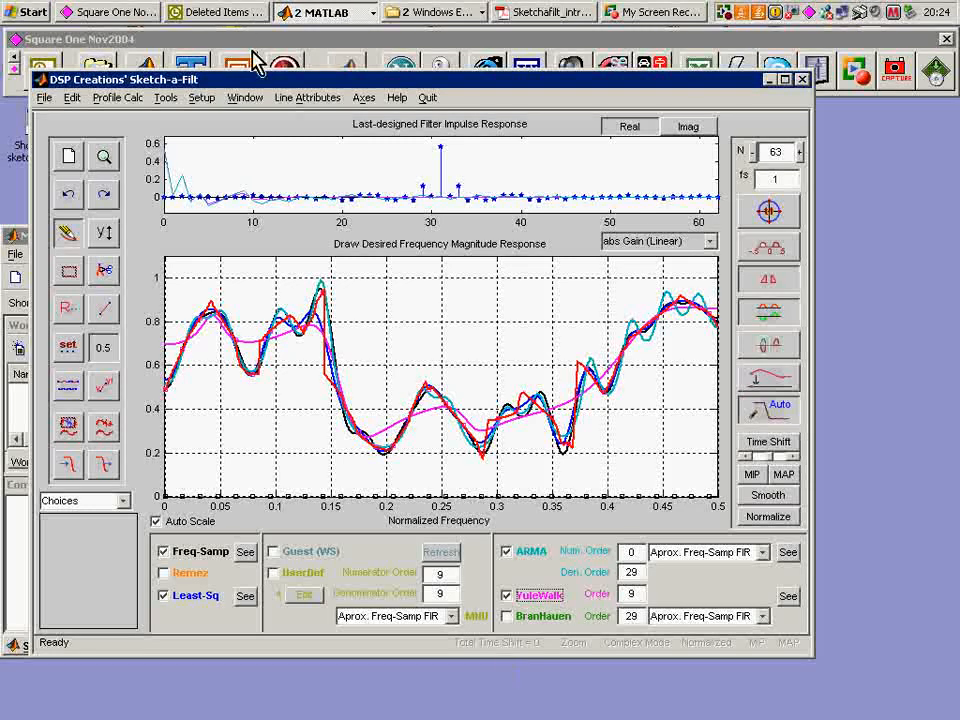
# See all filters together and isolate the Least-Sq, ARMA, YuleWalk and Freq-Samp plots one at a time to compare them
pyautogui.click(166, 99)
pyautogui.click(180, 120)
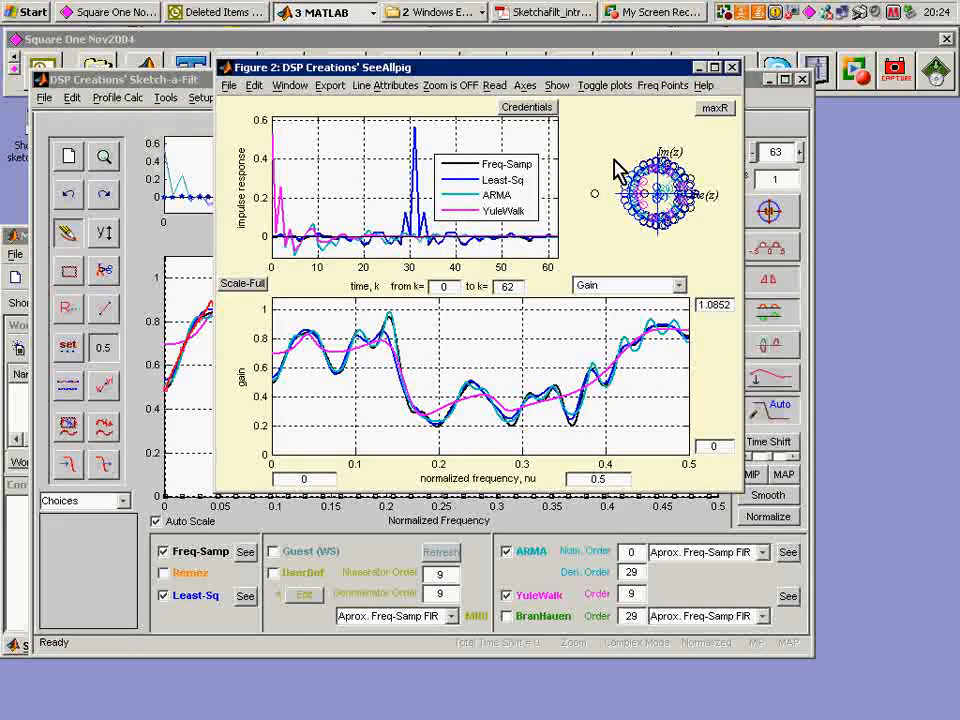
pyautogui.click(597, 86)
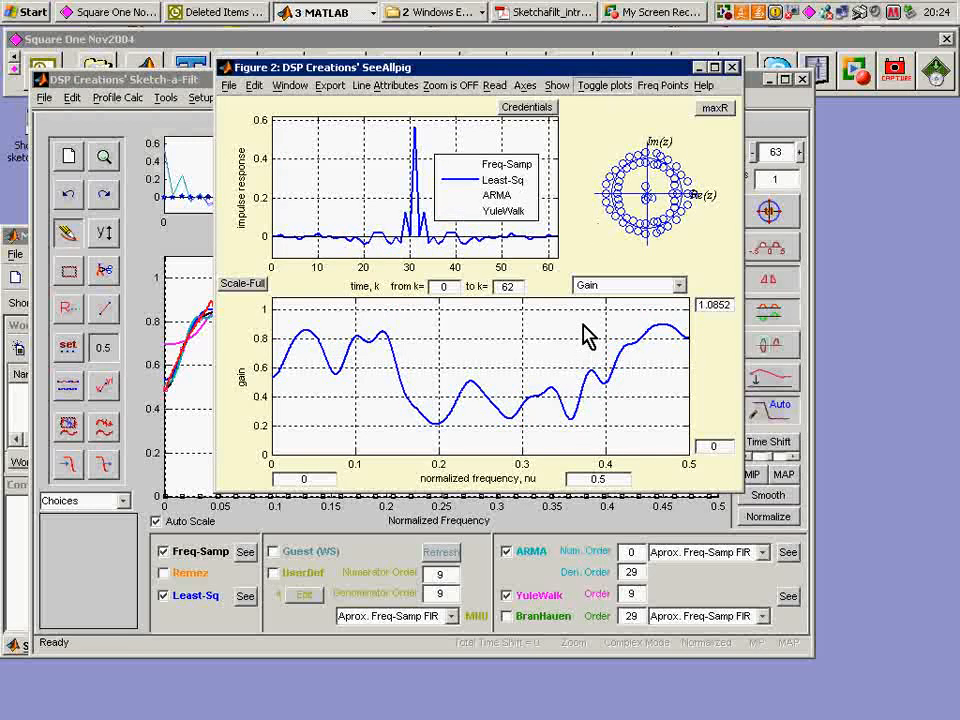
pyautogui.click(662, 85)
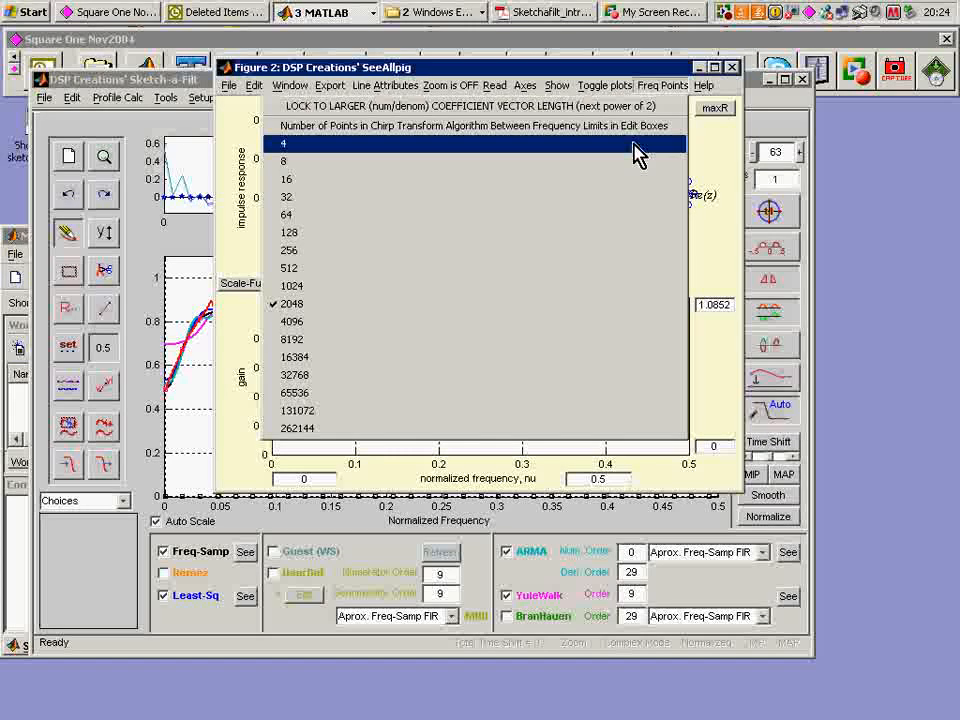
pyautogui.click(716, 146)
pyautogui.click(610, 88)
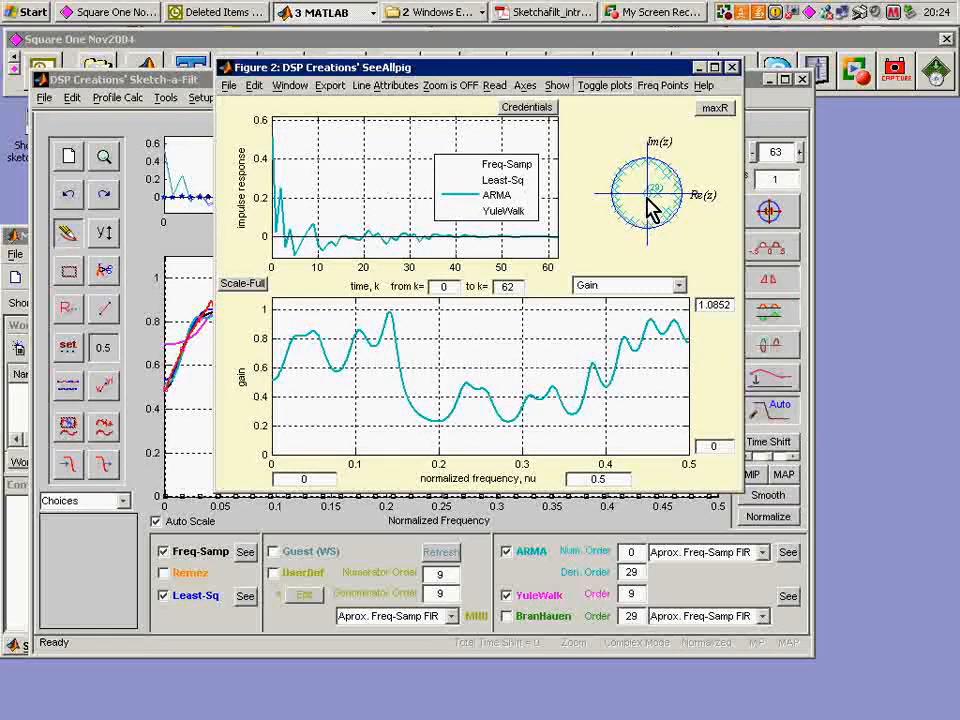
pyautogui.click(604, 93)
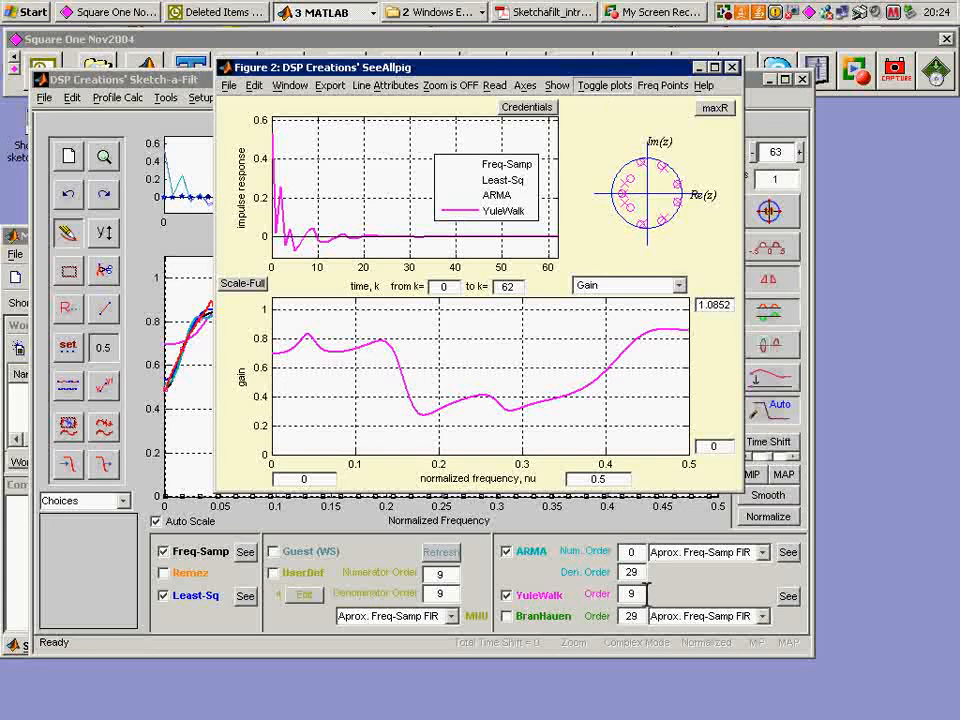
pyautogui.click(601, 87)
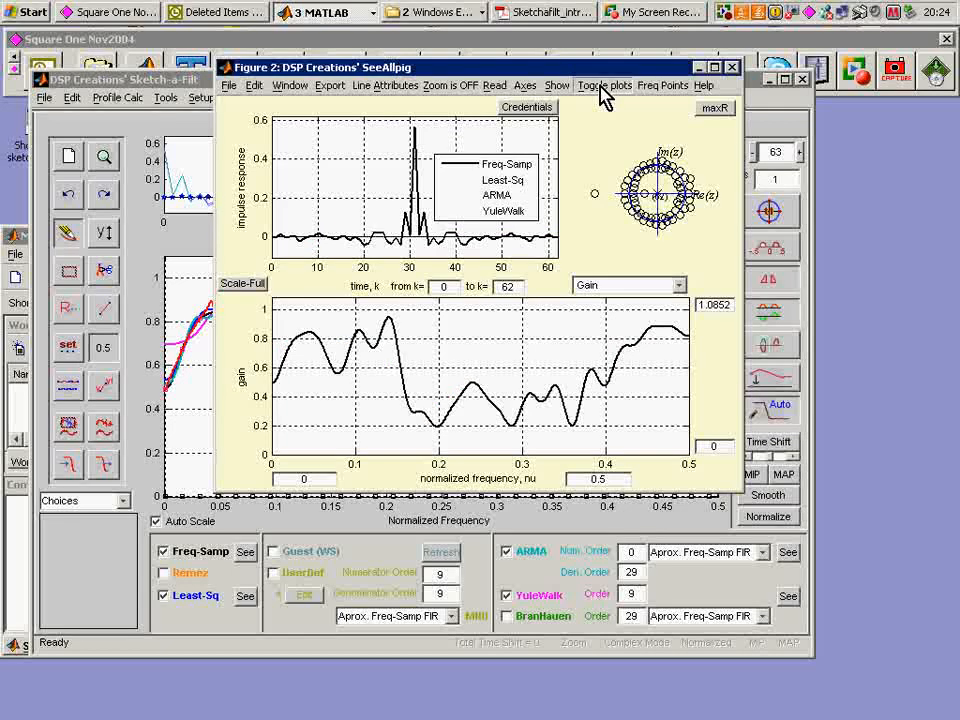
# Review which filter designs are shown in the combined comparison and close the comparison window
pyautogui.click(563, 87)
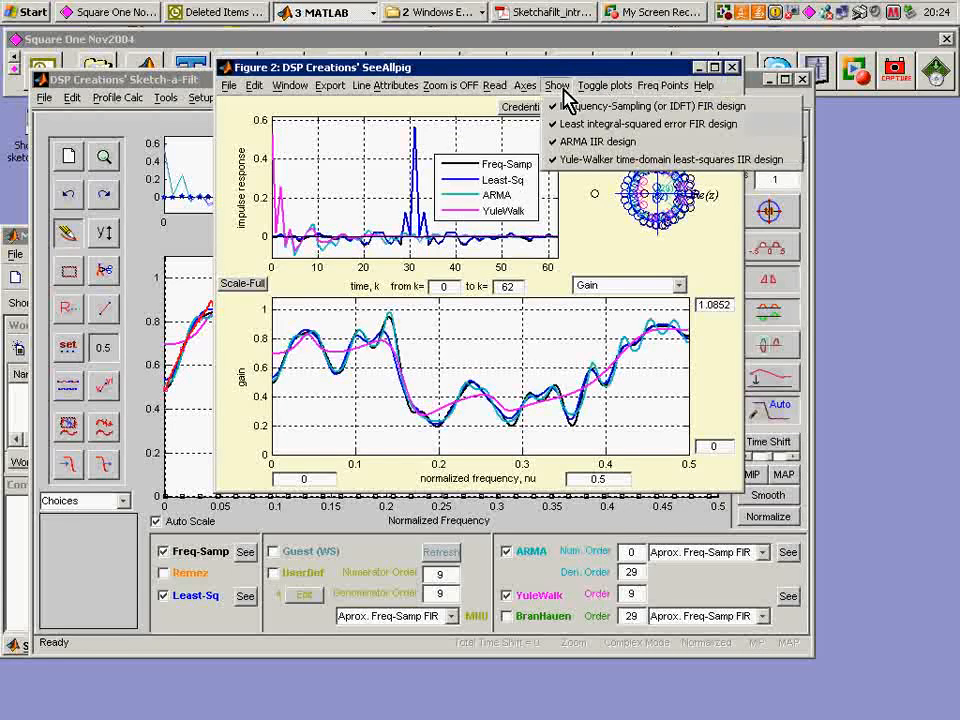
pyautogui.click(558, 86)
pyautogui.click(614, 233)
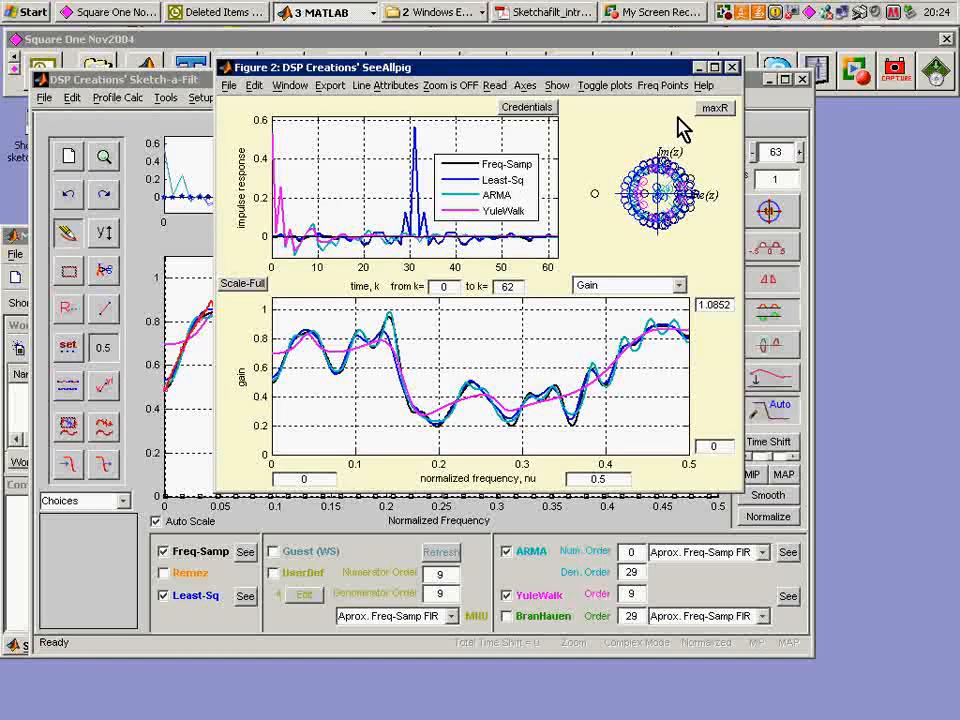
pyautogui.click(734, 68)
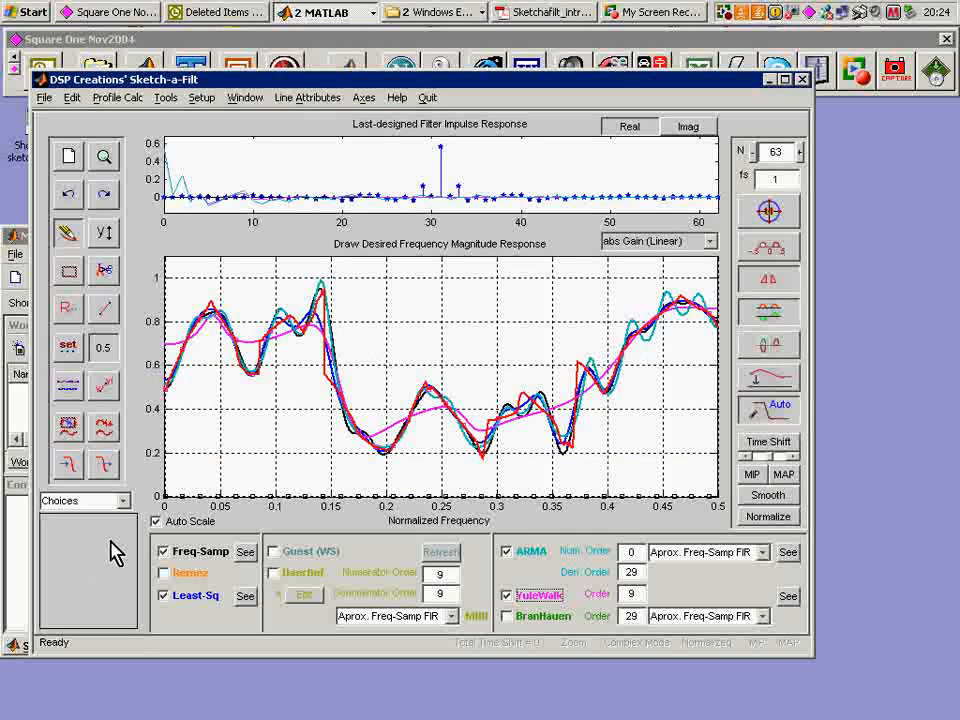
# Replace the sketched response with the predefined LPF (Low Pass Filter) profile
pyautogui.click(126, 503)
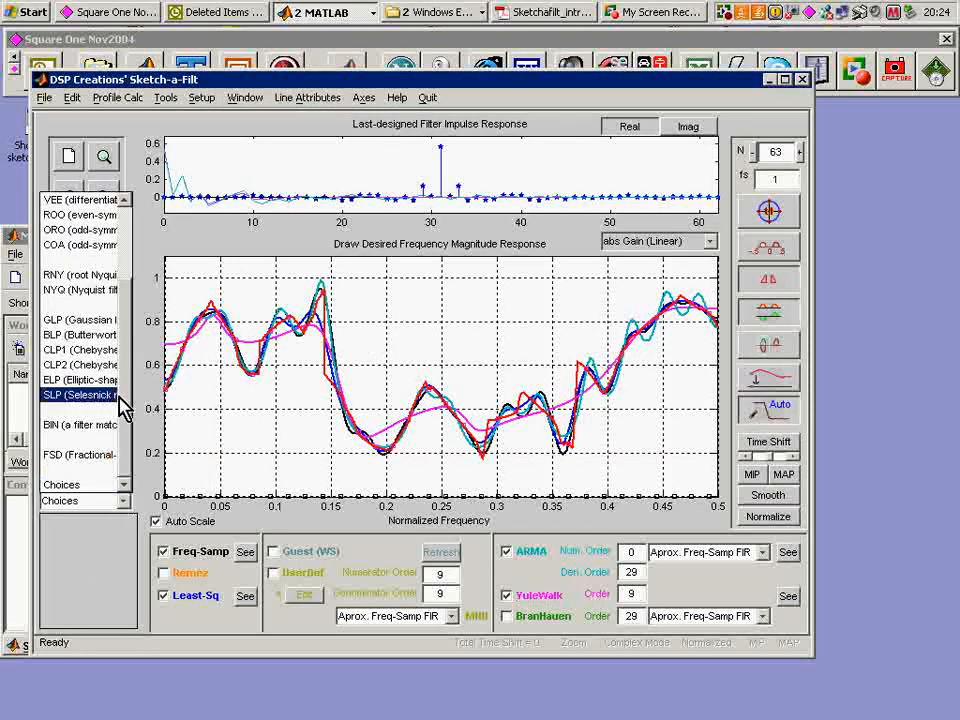
pyautogui.scroll(3, 110, 300)
pyautogui.click(80, 199)
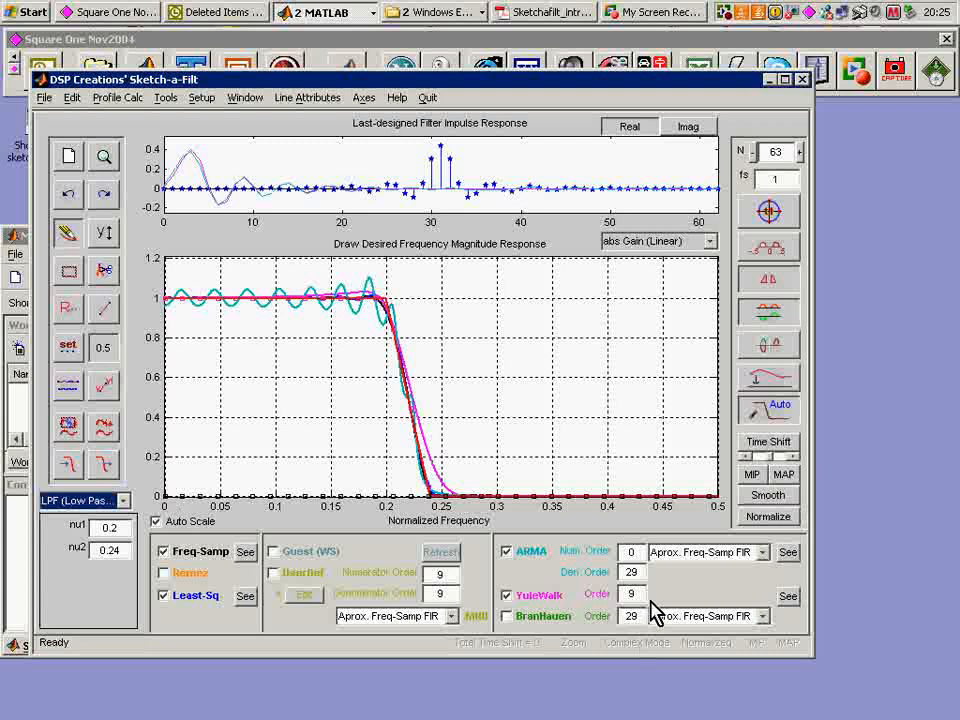
# Set the ARMA denominator order to 33 and the YuleWalk order to 12
pyautogui.doubleClick(621, 572)
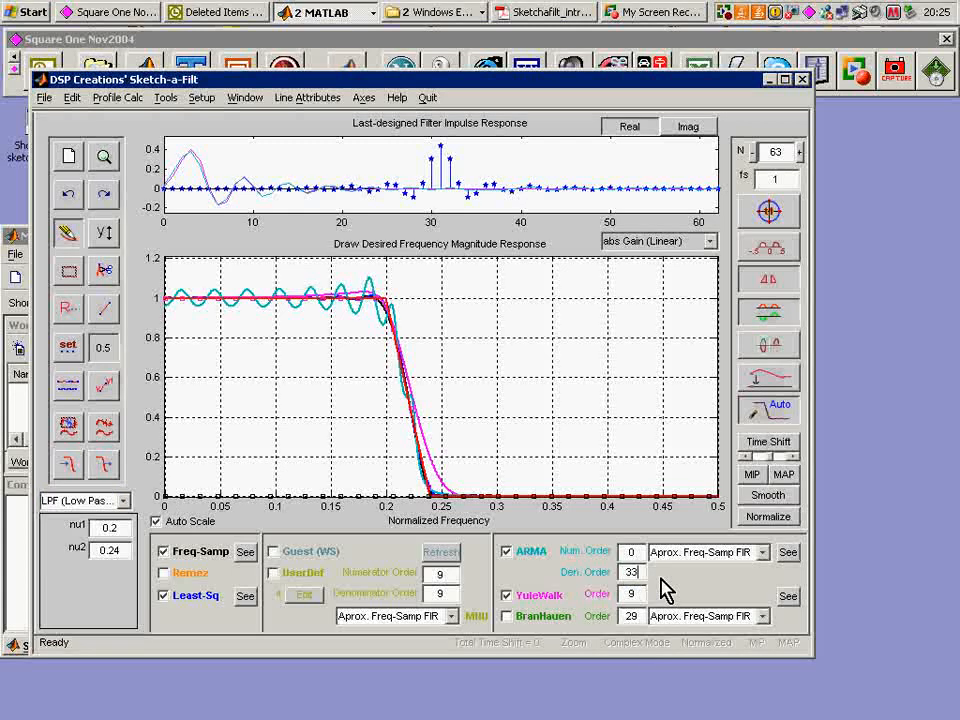
pyautogui.press('Return')
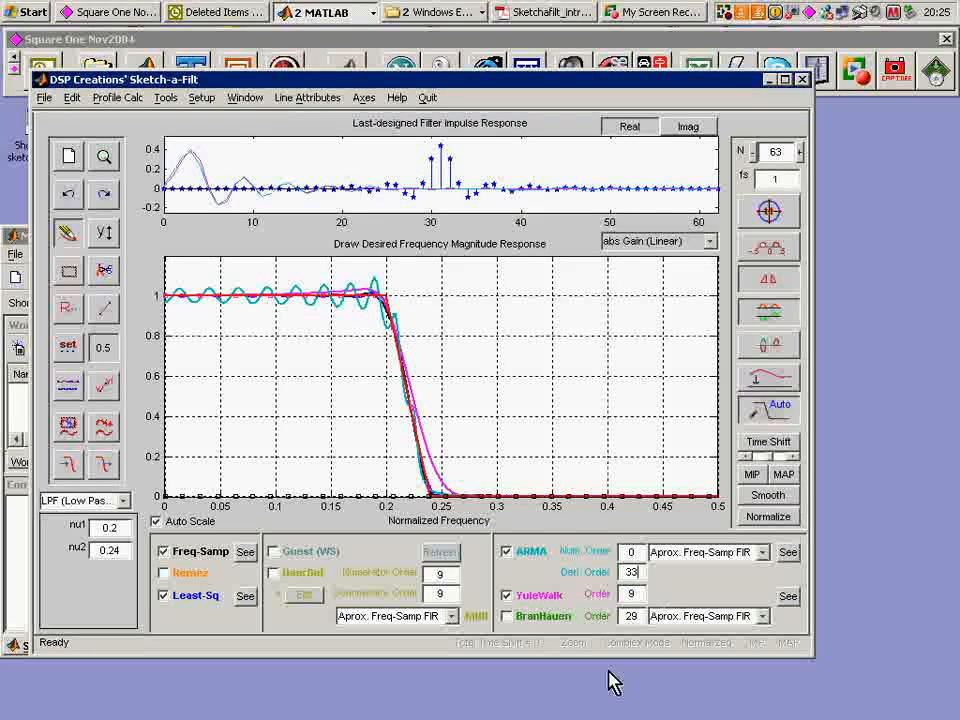
pyautogui.write('12')
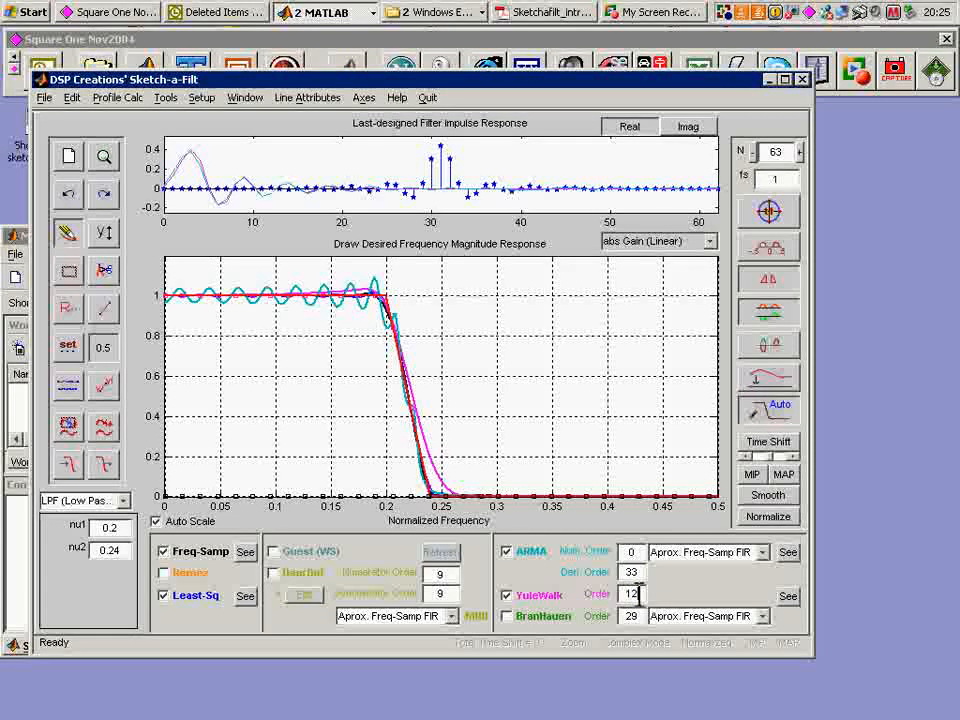
pyautogui.press('Return')
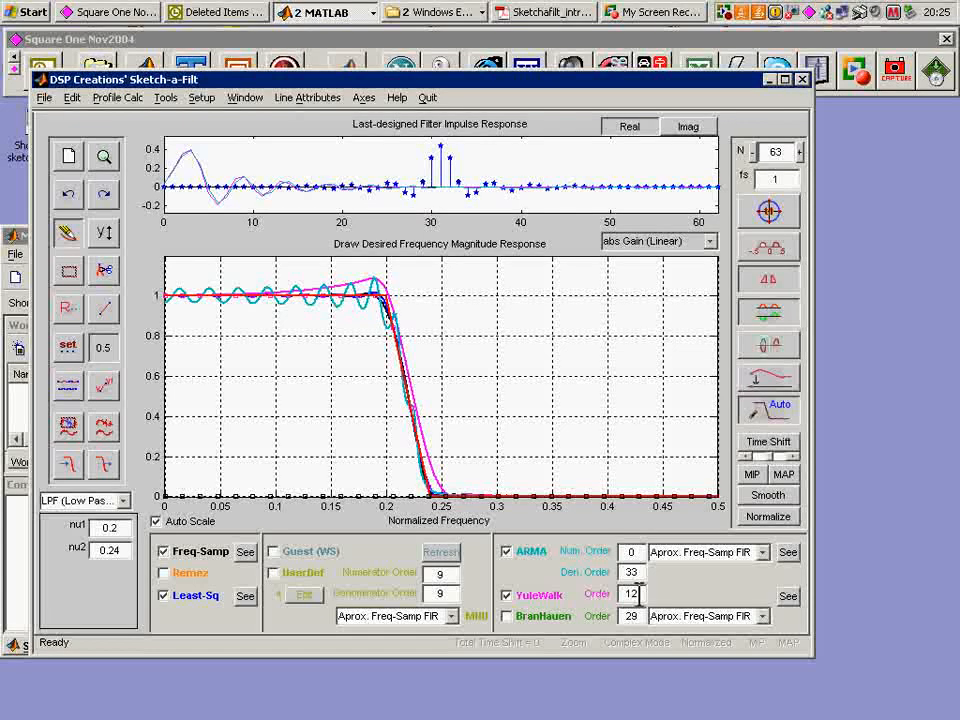
# Run a quality measure on the Frequency-Sampling FIR design, examine its lowpass figures and move the report aside
pyautogui.click(168, 98)
pyautogui.click(203, 174)
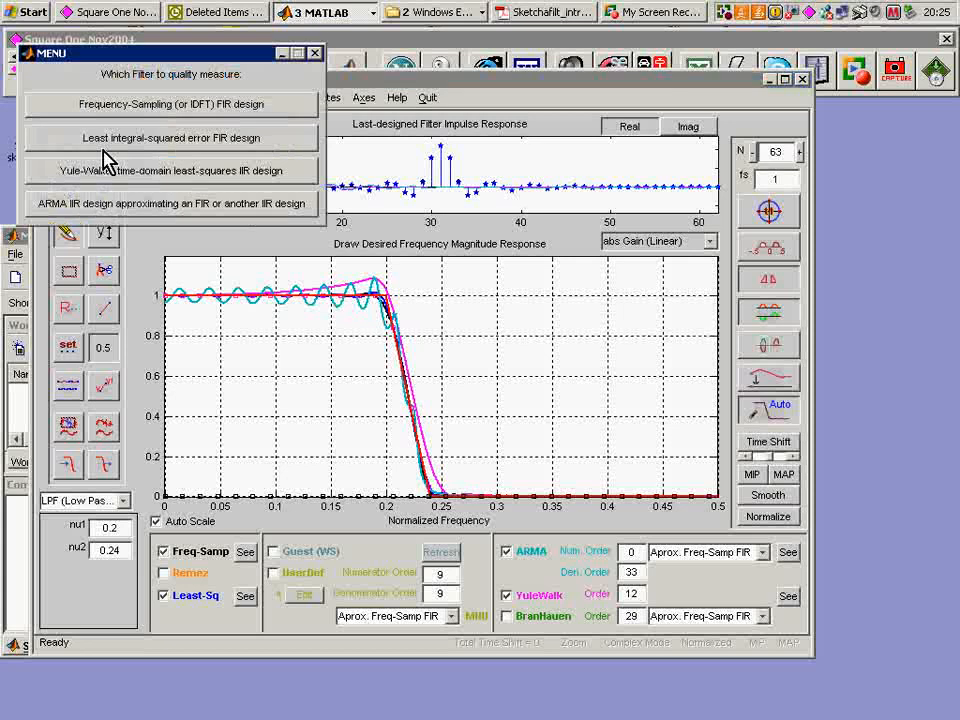
pyautogui.click(113, 110)
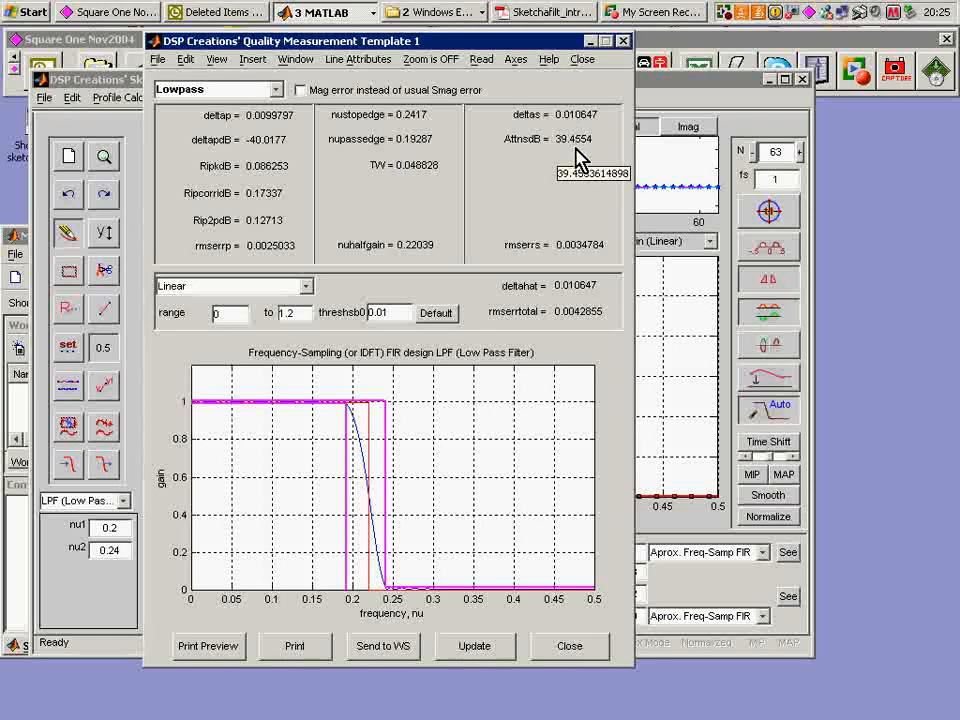
pyautogui.moveTo(522, 47)
pyautogui.mouseDown()
pyautogui.moveTo(414, 262)
pyautogui.moveTo(448, 690)
pyautogui.moveTo(478, 667)
pyautogui.mouseUp()
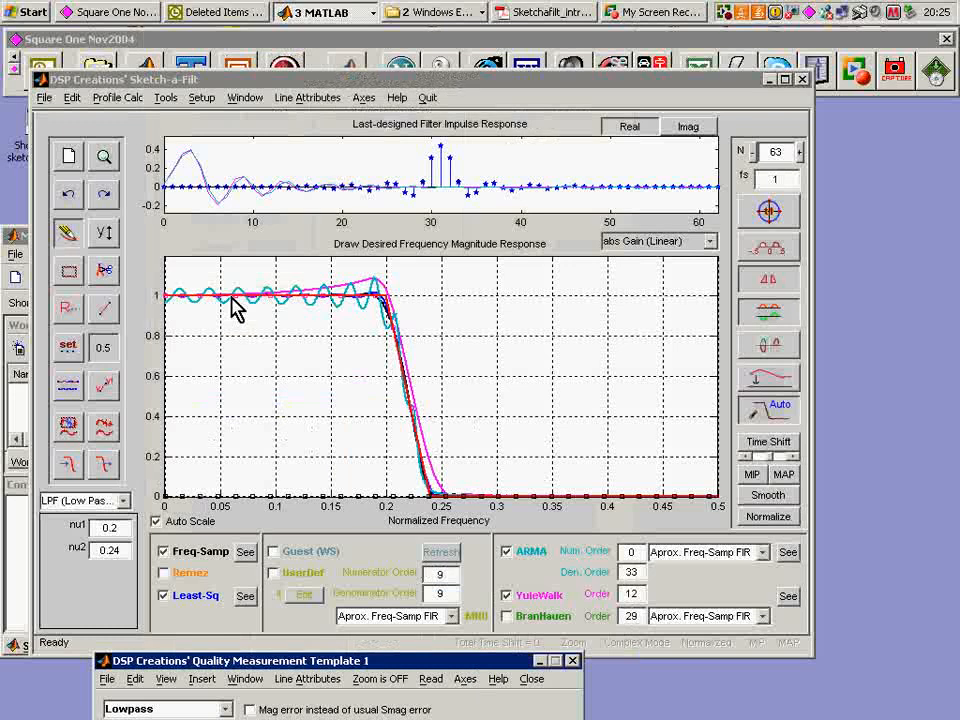
# Run a quality measure on the Least integral-squared error FIR design and move its report out of the way
pyautogui.click(165, 97)
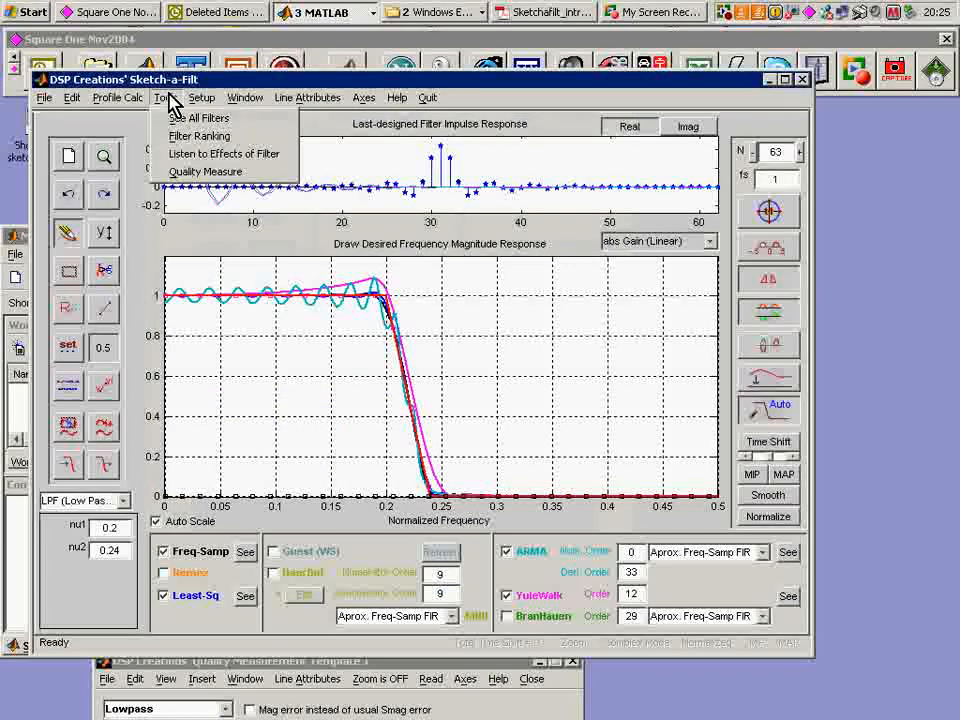
pyautogui.click(178, 172)
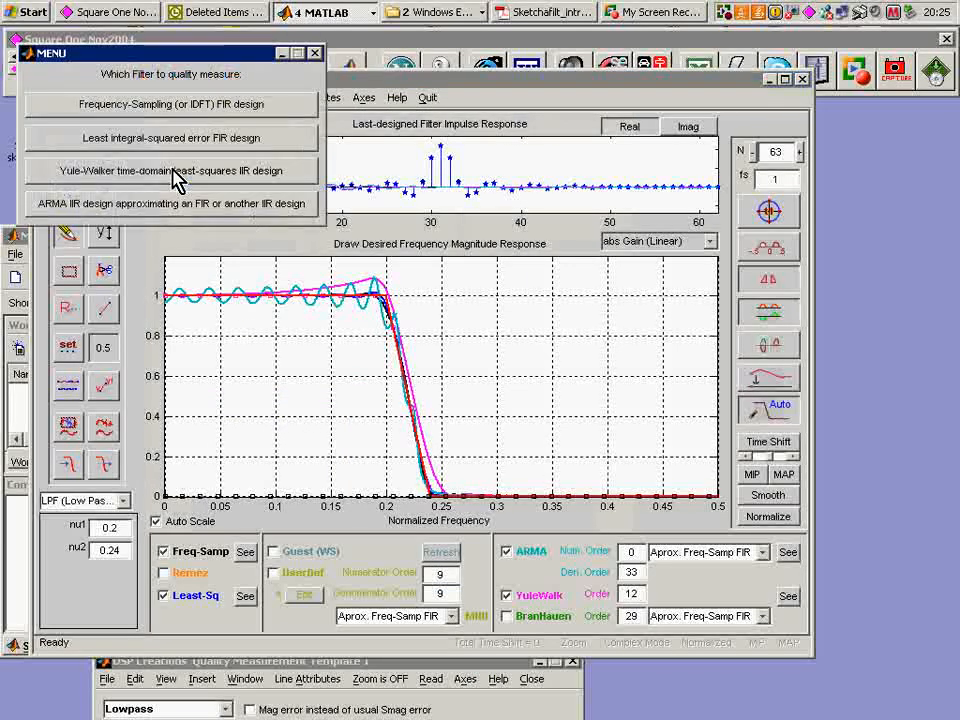
pyautogui.click(102, 140)
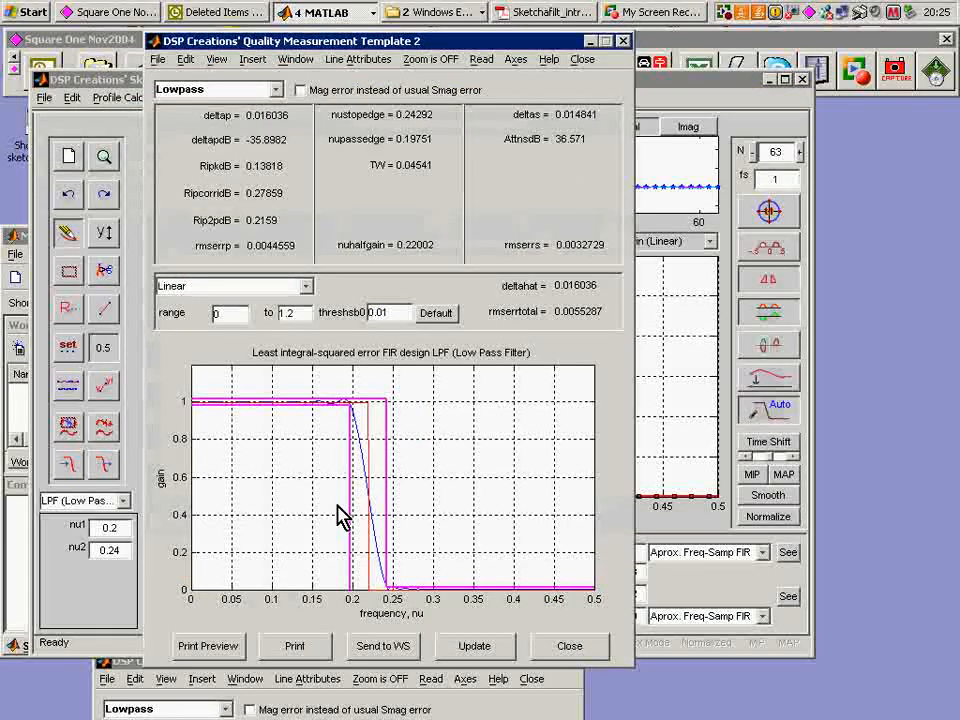
pyautogui.moveTo(390, 45)
pyautogui.mouseDown()
pyautogui.moveTo(300, 90)
pyautogui.moveTo(225, 670)
pyautogui.moveTo(330, 652)
pyautogui.mouseUp()
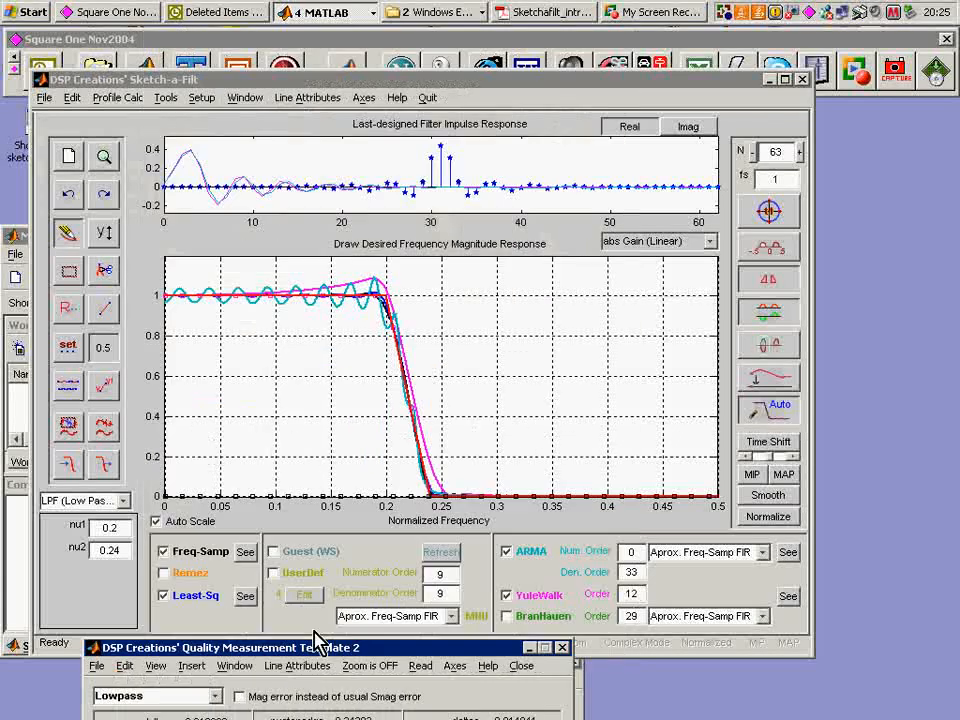
# Quality-measure the Yule-Walker time-domain least-squares IIR design using Mag error instead of Smag error, and move its report aside
pyautogui.click(166, 98)
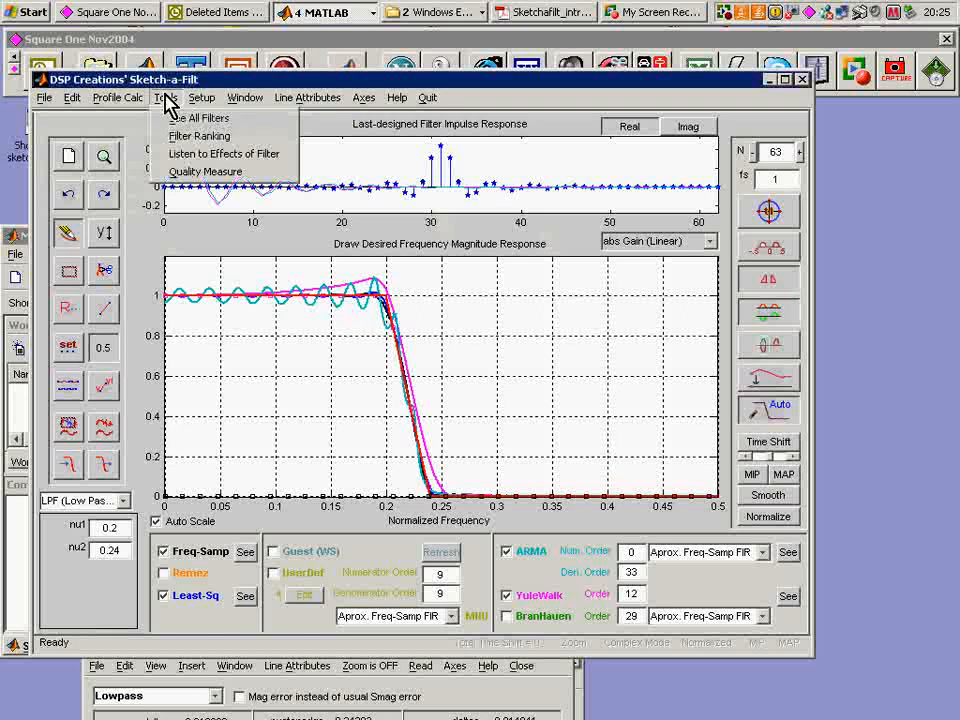
pyautogui.click(205, 178)
pyautogui.click(205, 178)
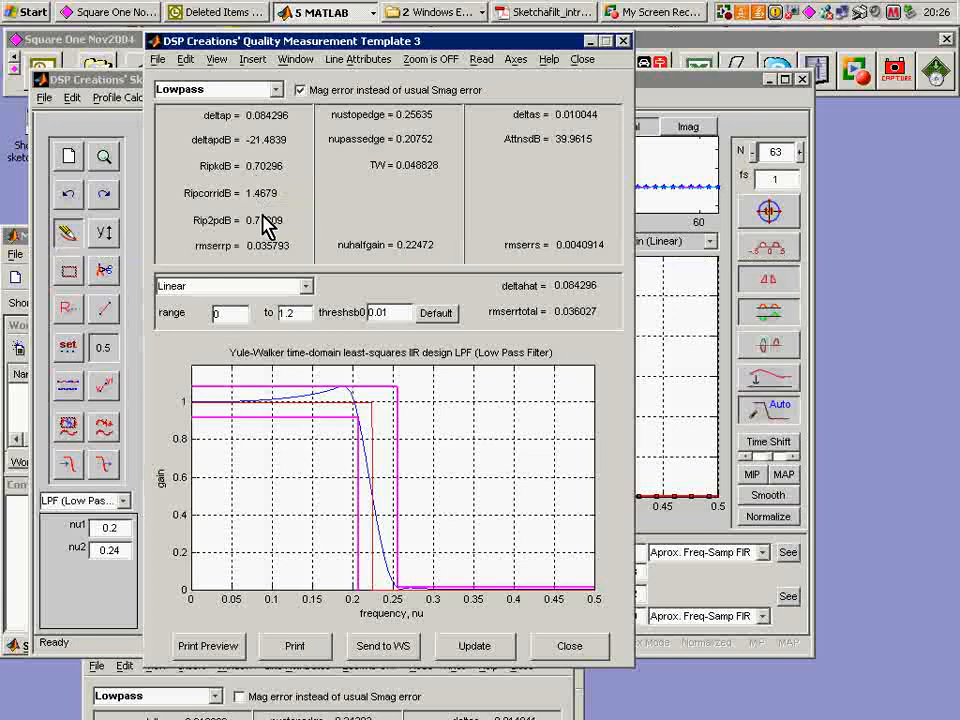
pyautogui.moveTo(394, 44)
pyautogui.mouseDown()
pyautogui.moveTo(396, 392)
pyautogui.moveTo(378, 580)
pyautogui.mouseUp()
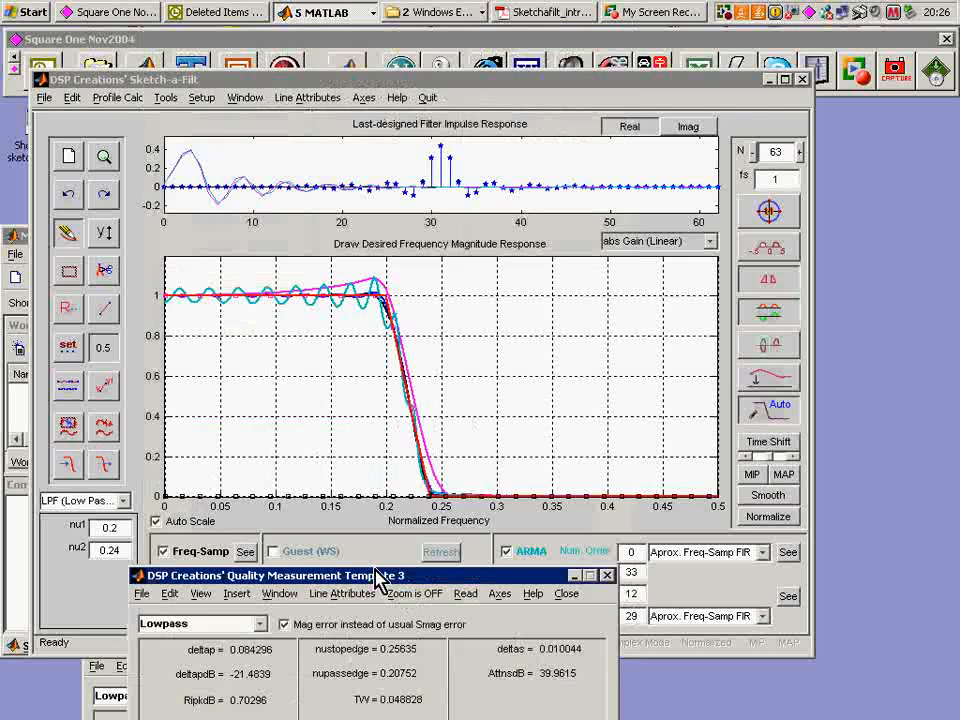
# Run a quality measure on the ARMA IIR design, examine its lowpass figures and uncover the main design window
pyautogui.click(166, 97)
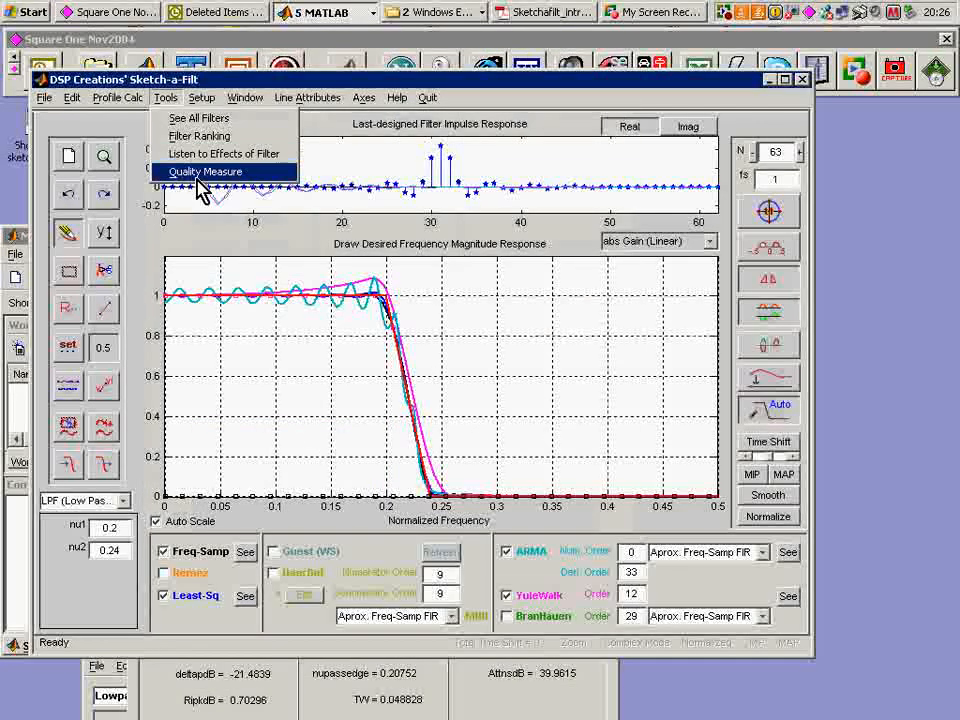
pyautogui.click(203, 172)
pyautogui.click(148, 204)
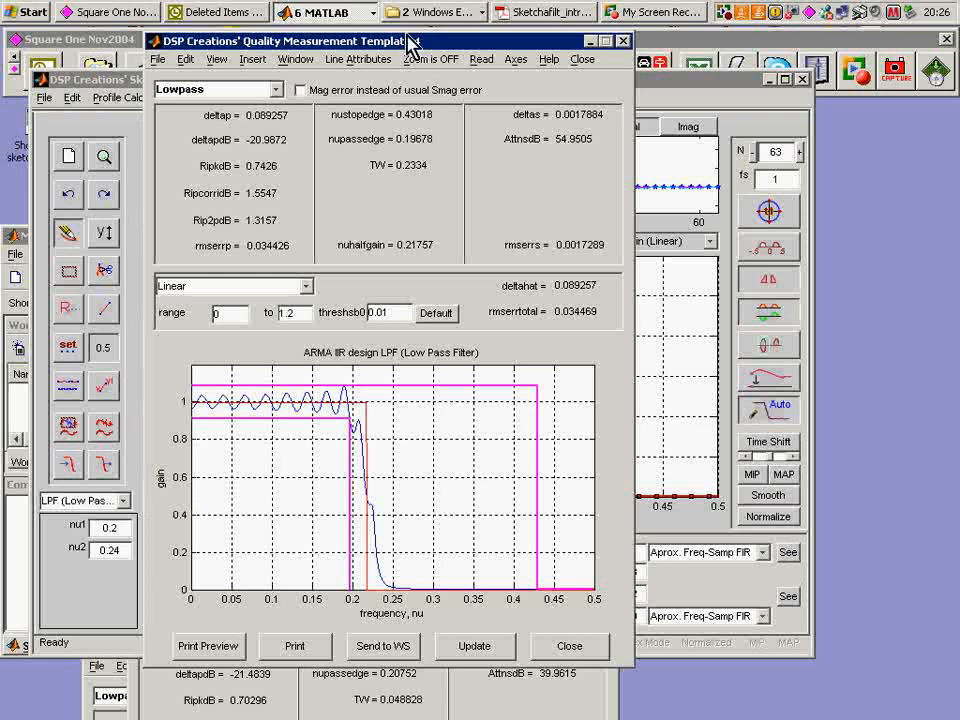
pyautogui.moveTo(365, 474); pyautogui.dragTo(340, 604)
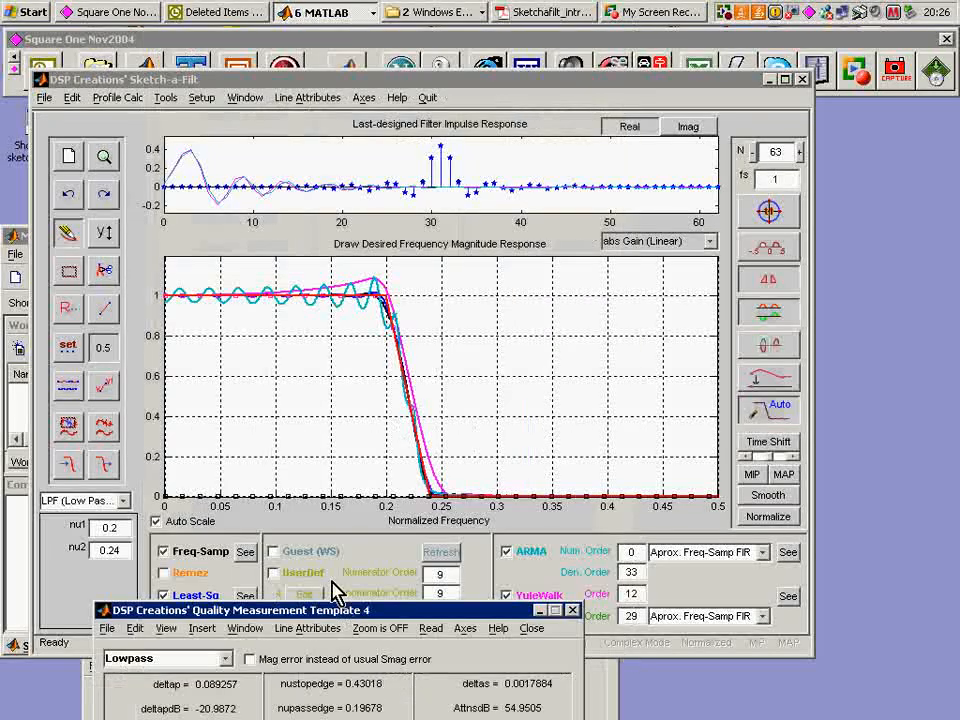